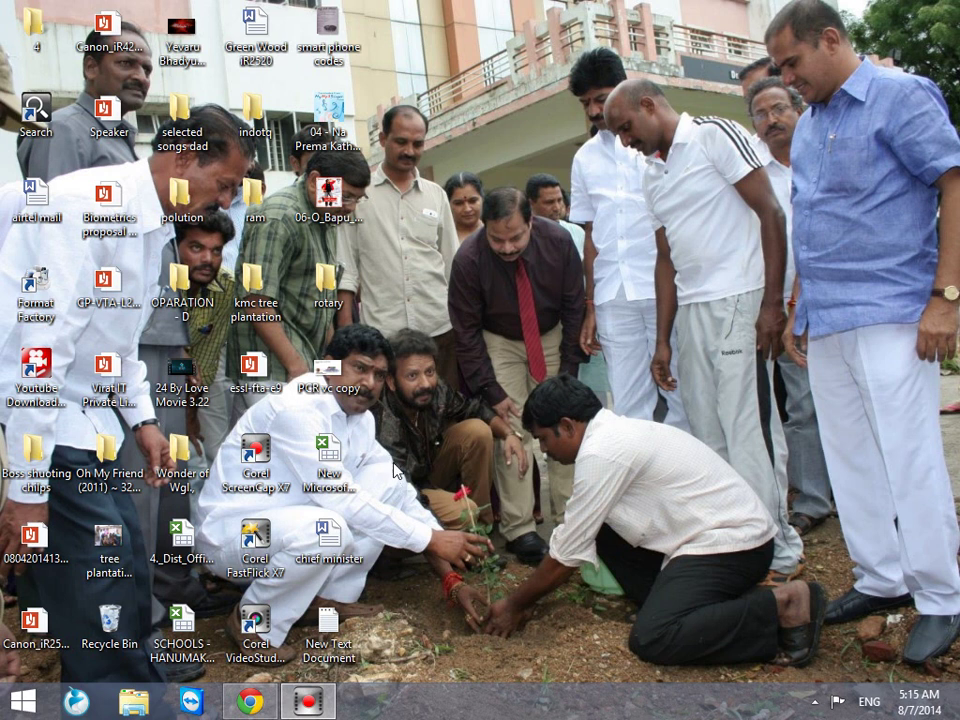
Open the karaoke notes in Notepad and highlight the title and first step line.
double_click(340, 626)
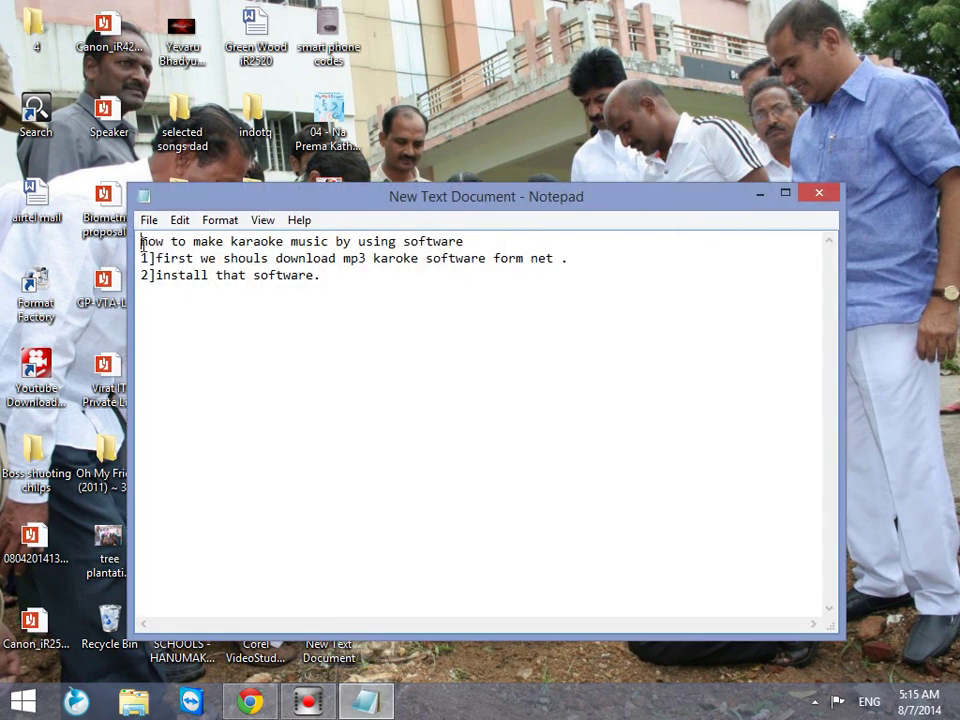
mouse_move(141, 242)
mouse_down()
mouse_move(462, 242)
mouse_move(507, 262)
mouse_up()
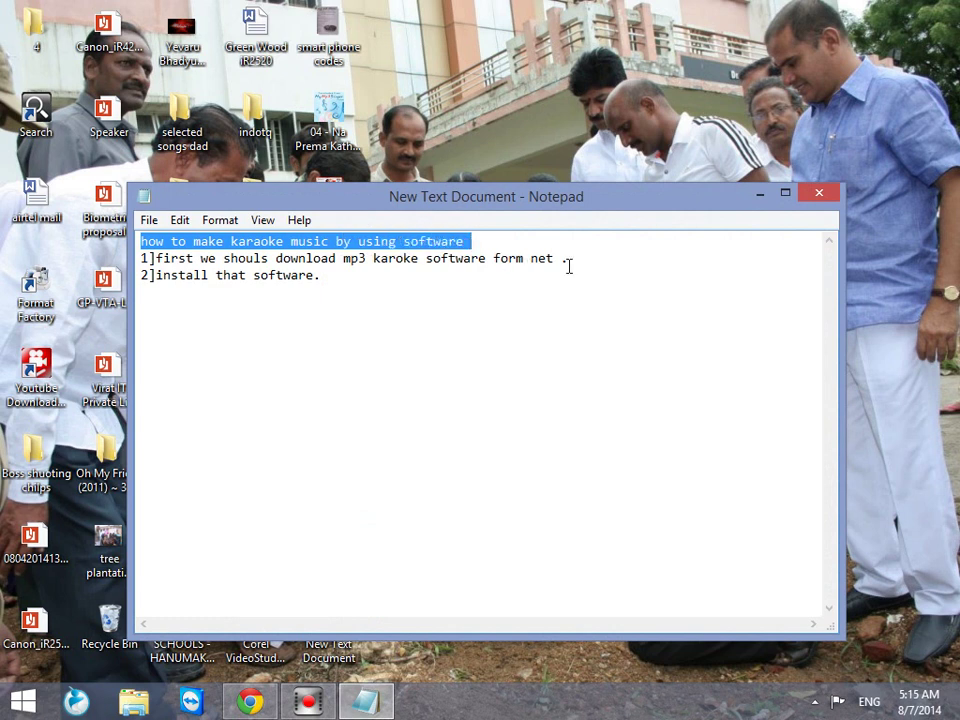
mouse_move(575, 260)
mouse_down()
mouse_move(140, 260)
mouse_move(141, 281)
mouse_move(150, 273)
mouse_move(333, 279)
mouse_up()
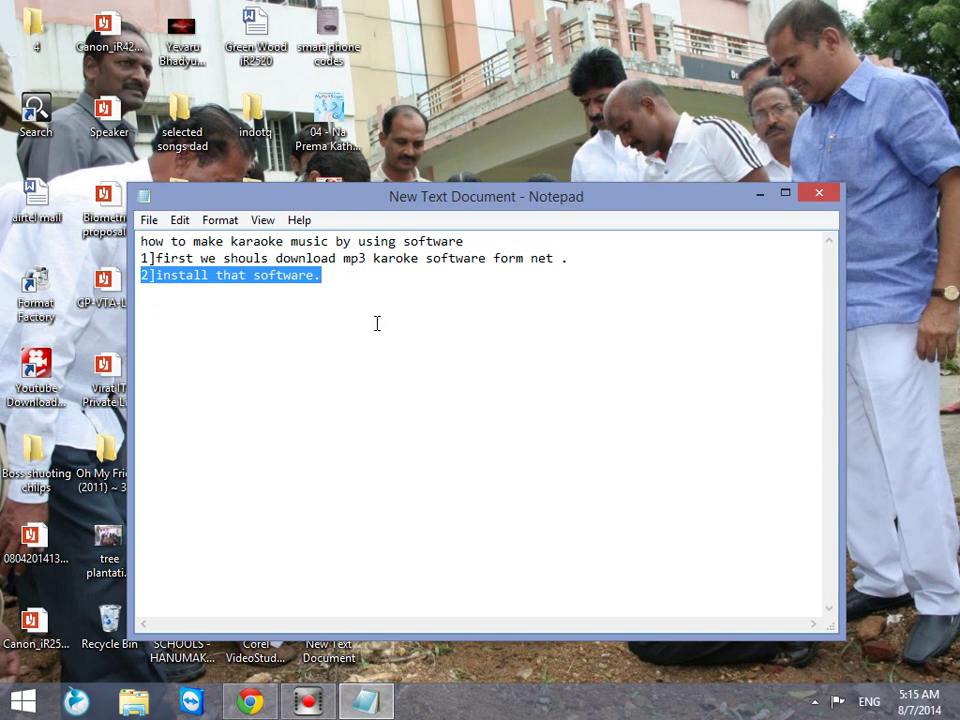
Search Google for 'mp3 karaoke' and open the soft112 'MP3 Karaoke 6.1.9 - Free Download' result.
click(252, 705)
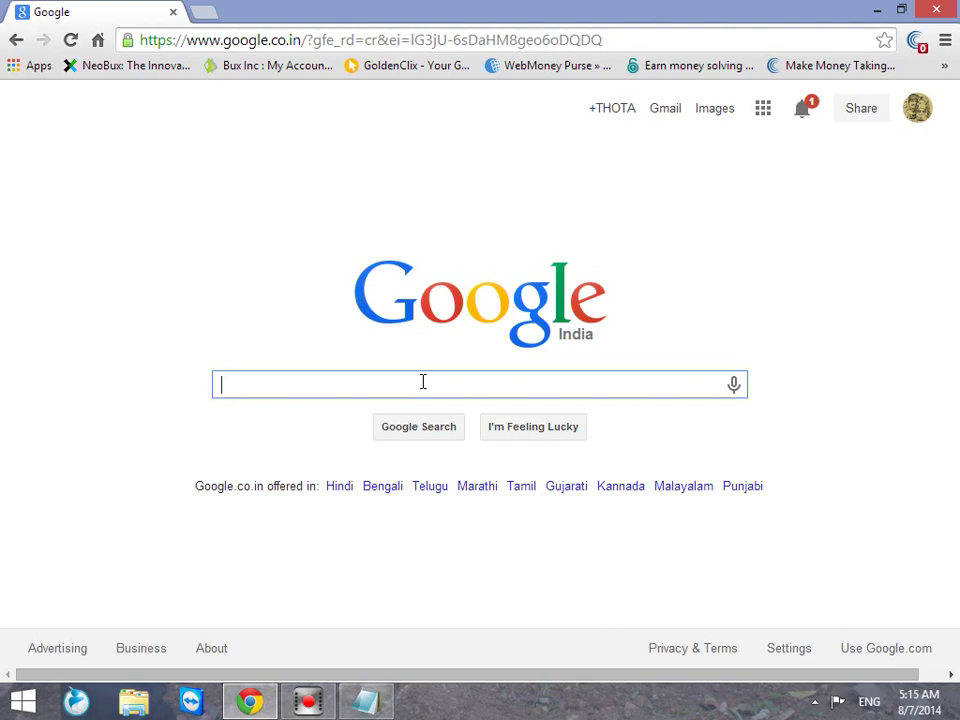
text(mp3)
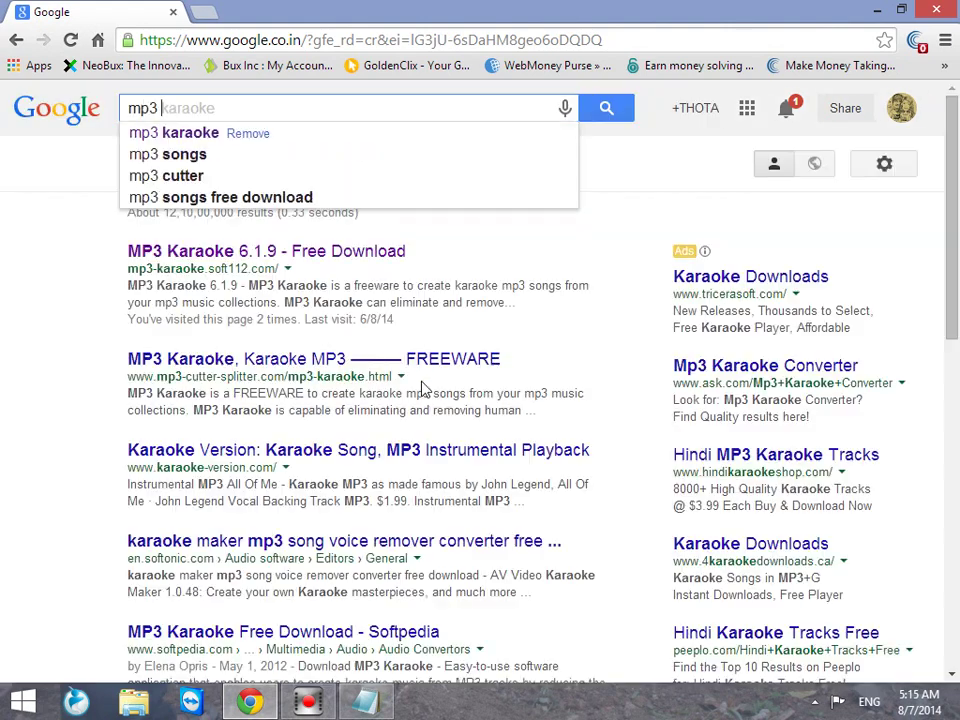
key(Down)
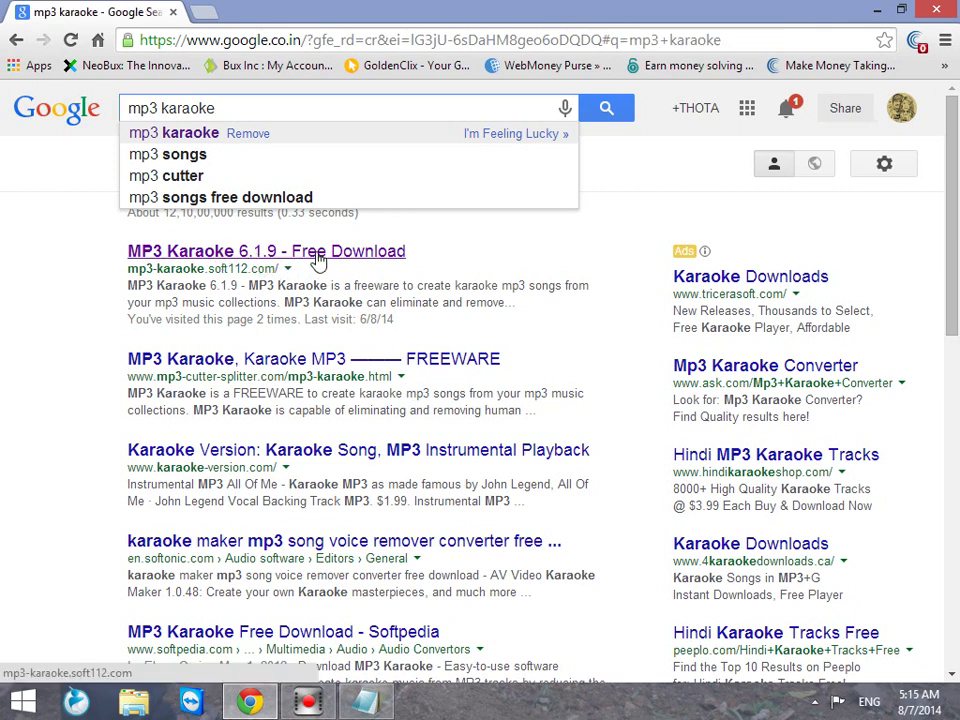
click(317, 261)
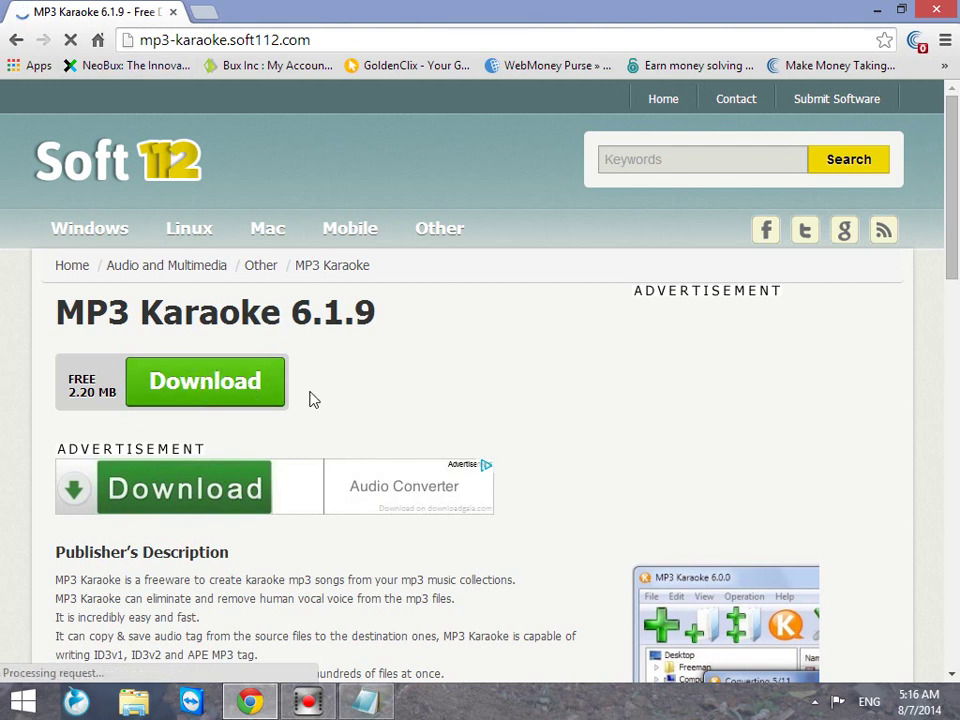
Download the MKSetup.exe installer through Download 1 and bring up Chrome's downloads list.
click(265, 617)
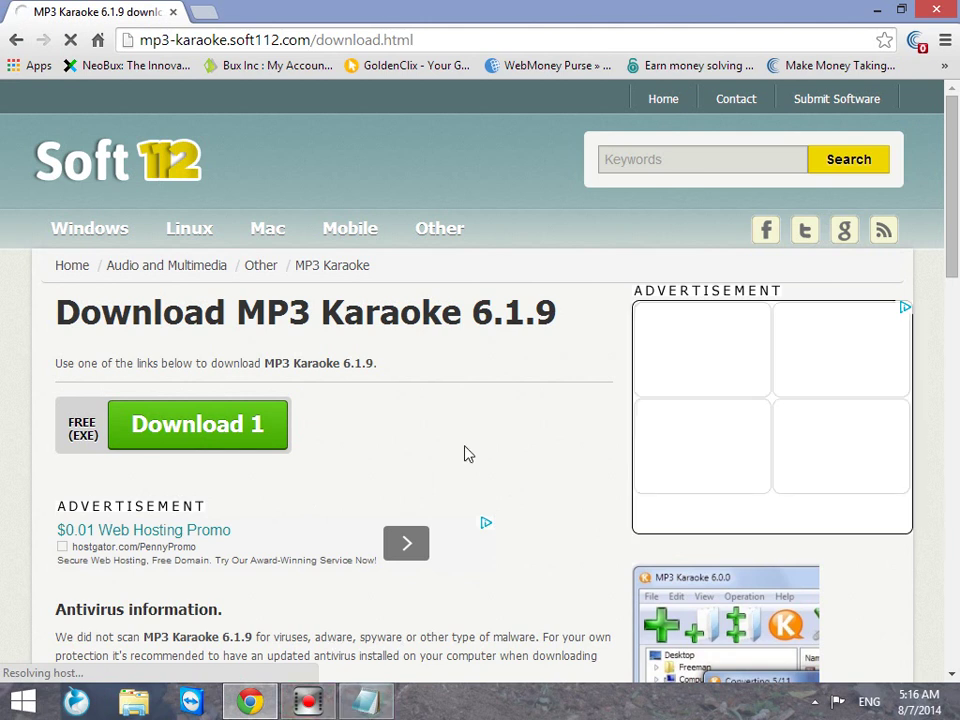
click(226, 428)
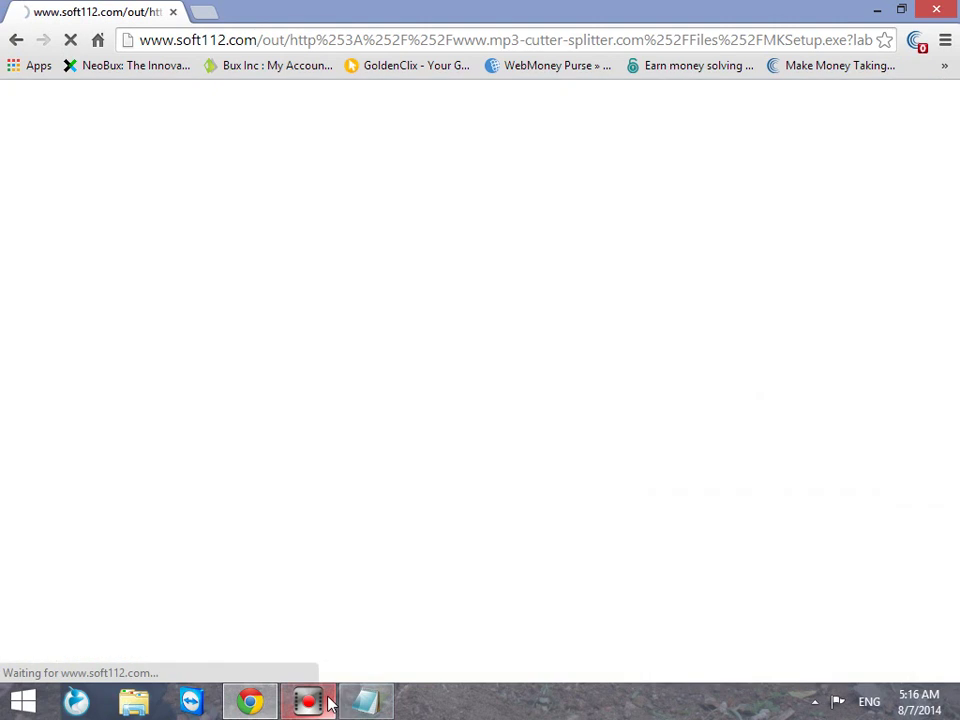
mouse_move(328, 702)
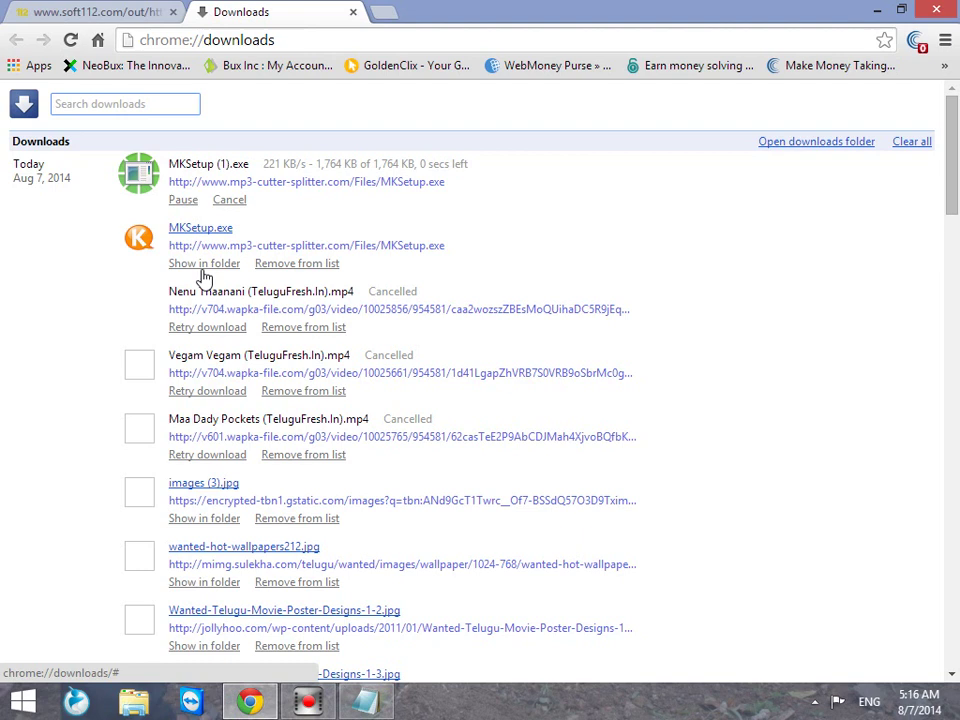
Show MKSetup in the Downloads folder and run the installer.
click(204, 268)
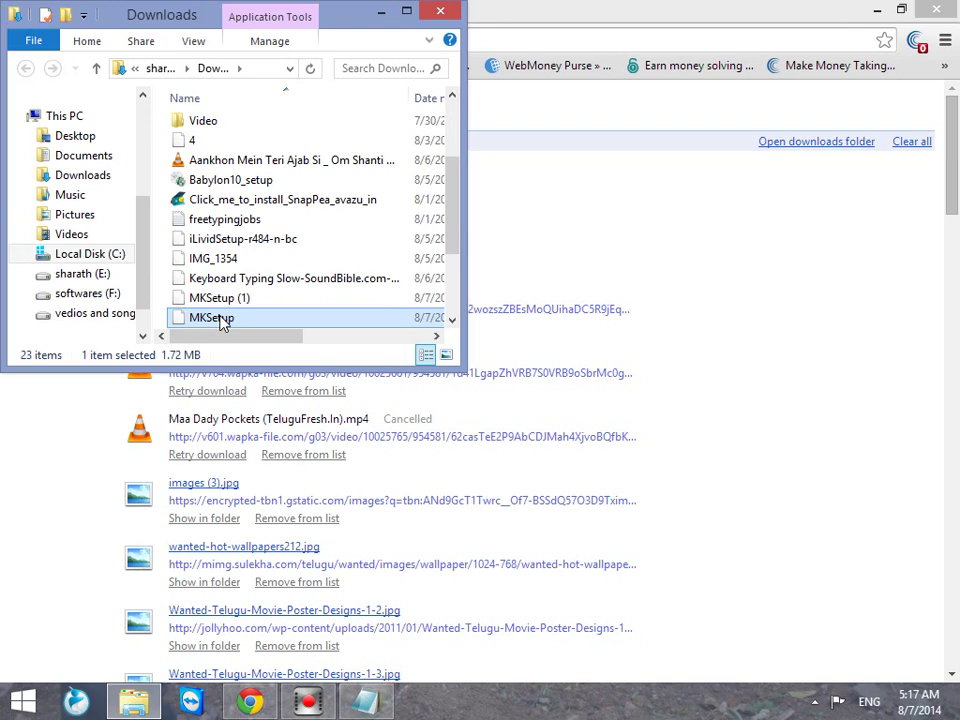
click(223, 320)
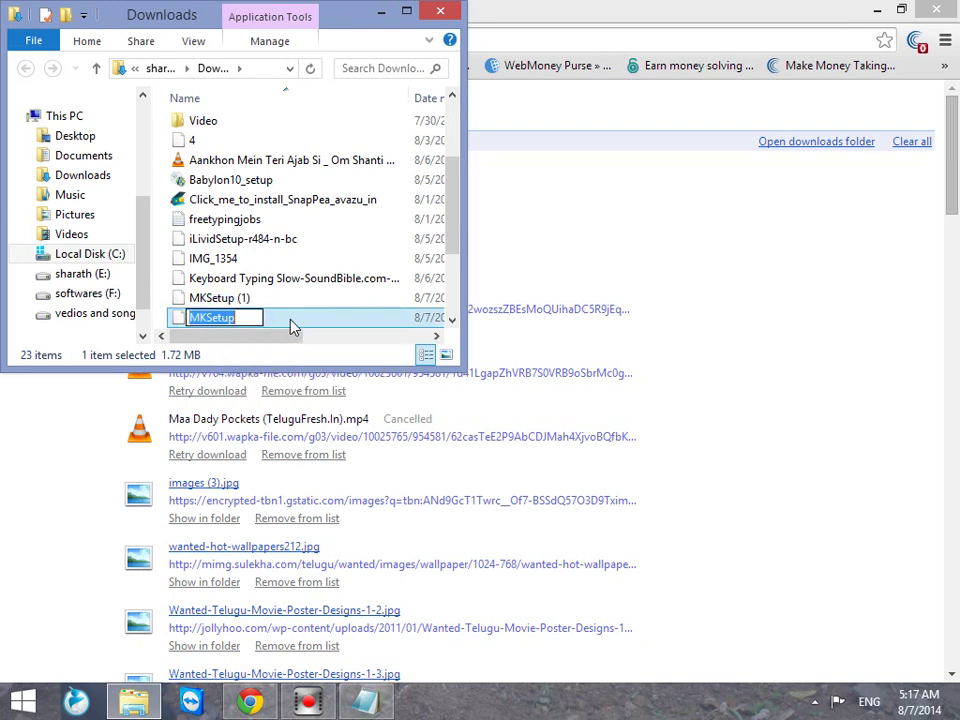
key(Return)
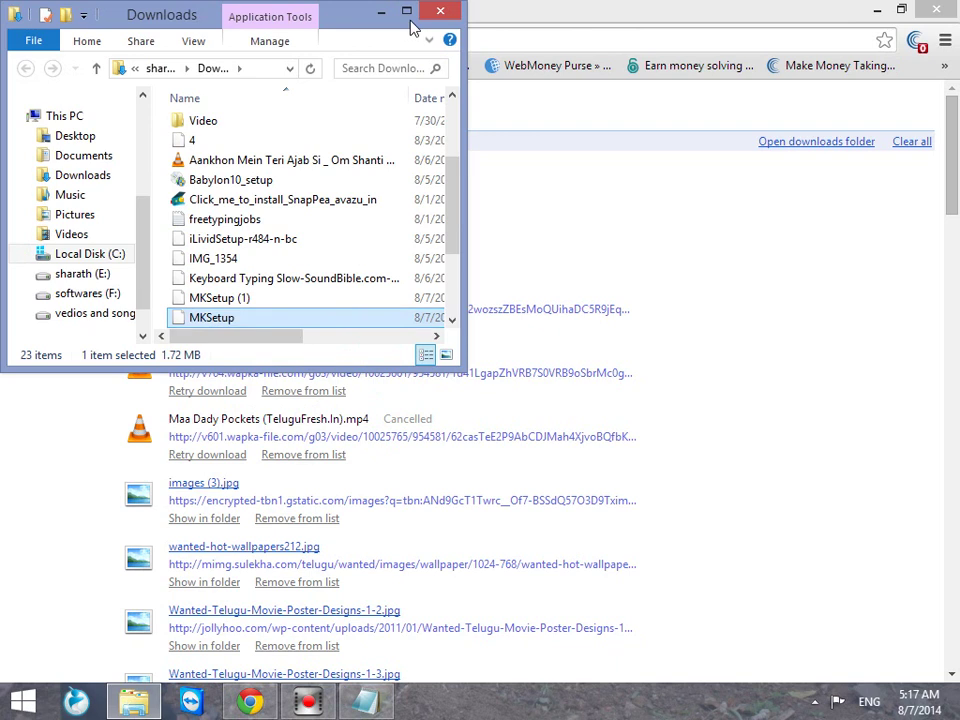
double_click(221, 320)
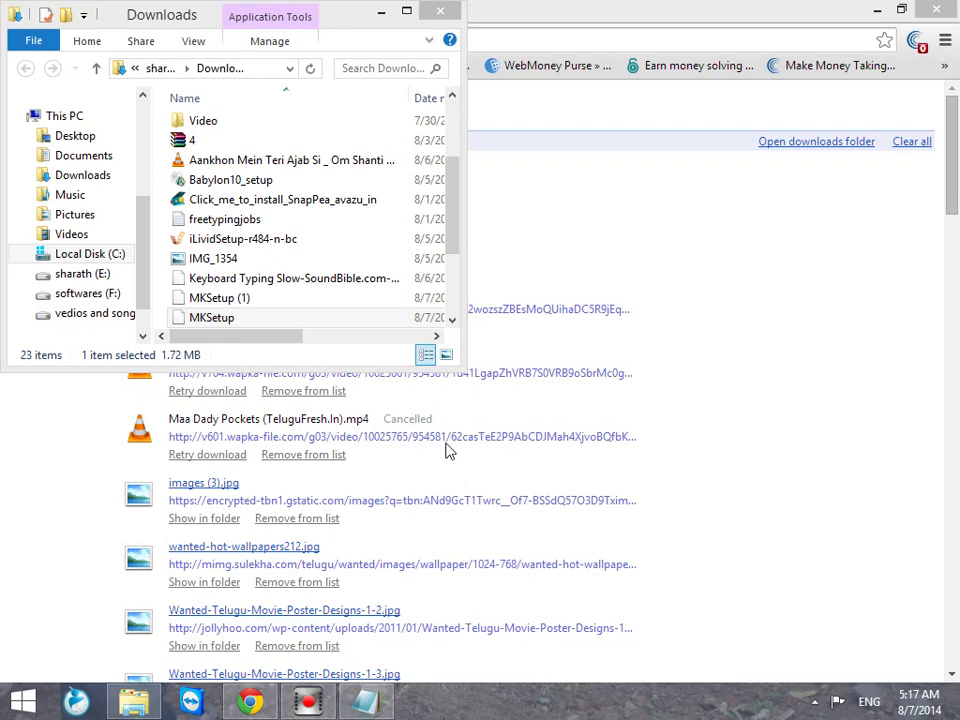
Choose English as the setup language and accept the MP3 Karaoke licence agreement.
click(383, 10)
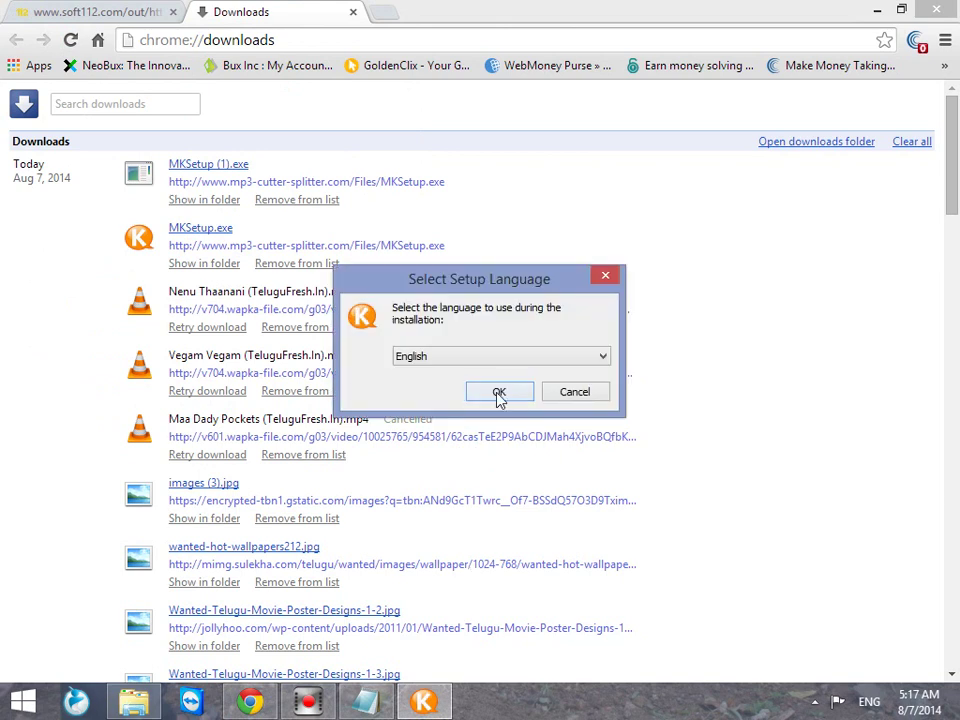
click(499, 393)
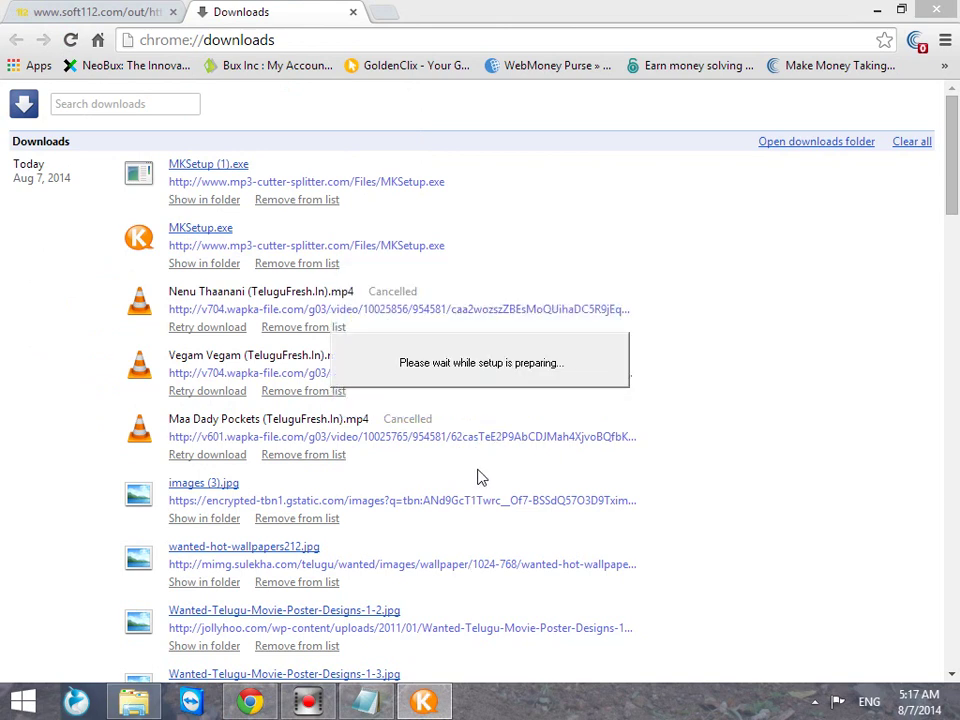
click(877, 10)
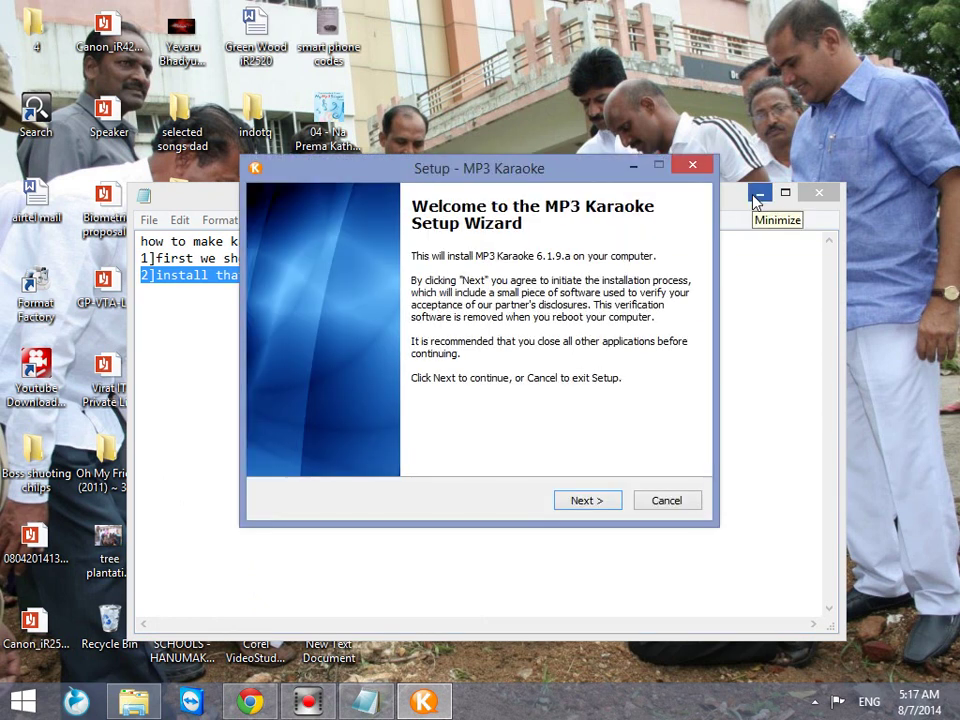
click(590, 505)
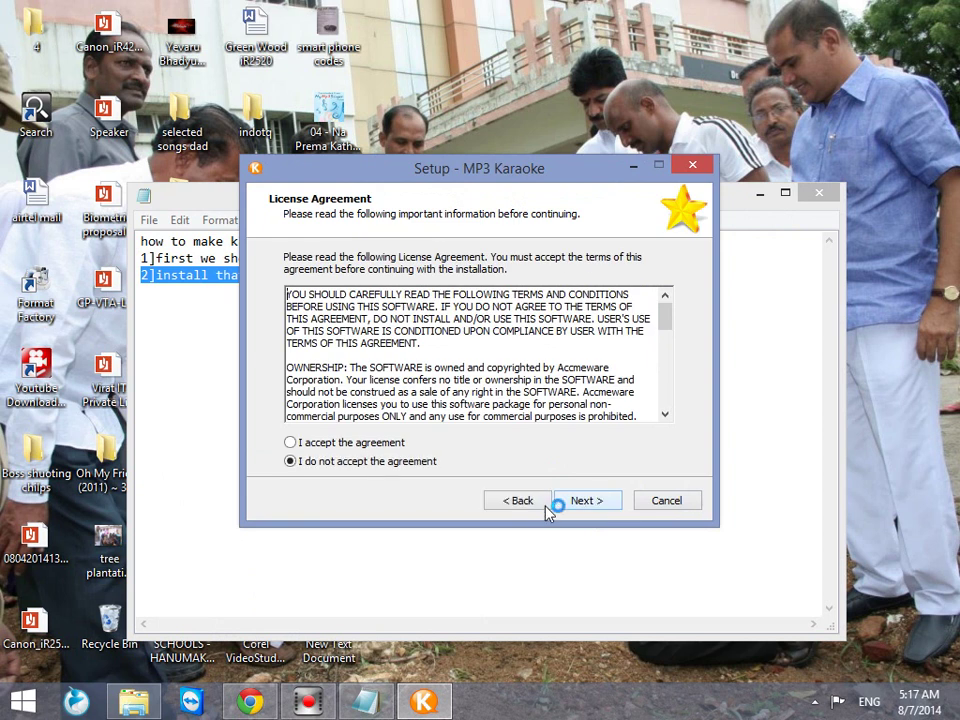
click(390, 443)
Keep C:\Program Files\MP3 Karaoke and the Start Menu folder, then install past the offer page.
click(589, 503)
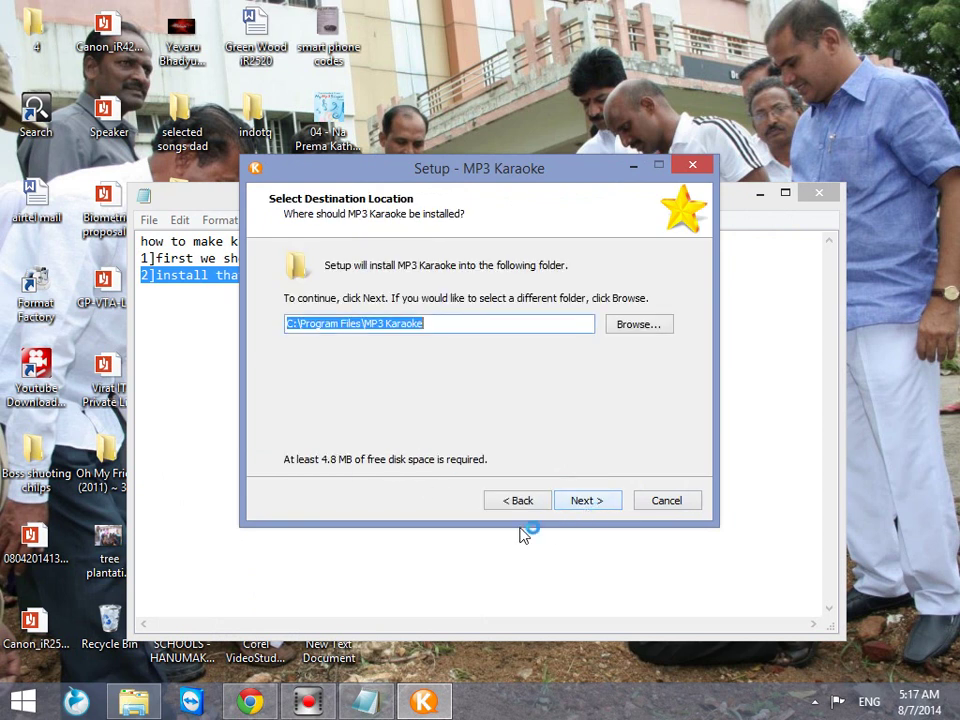
click(589, 505)
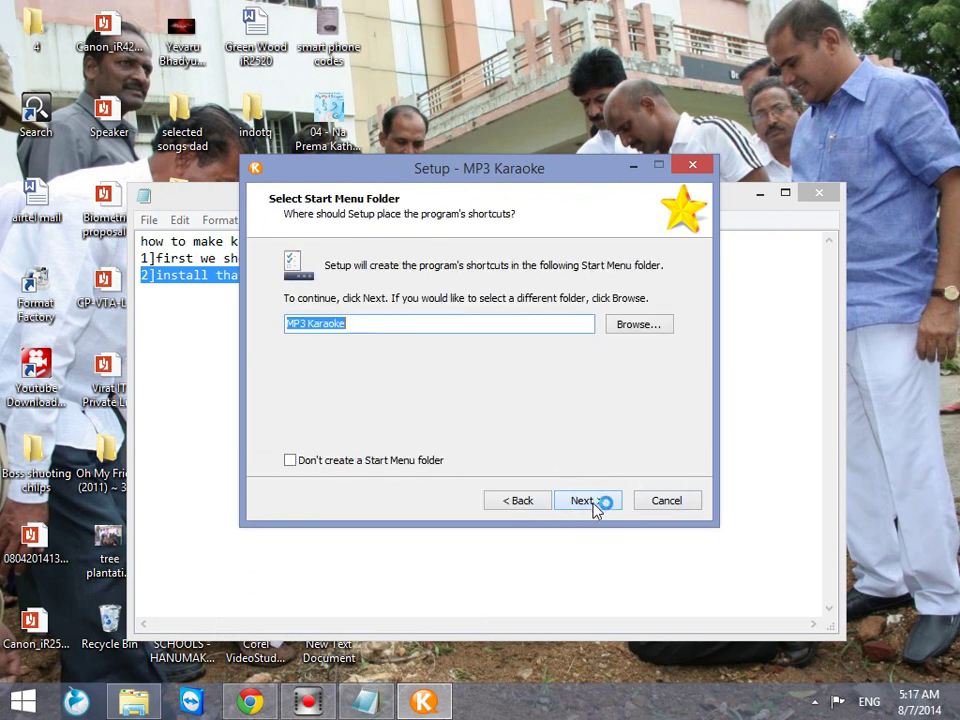
click(328, 462)
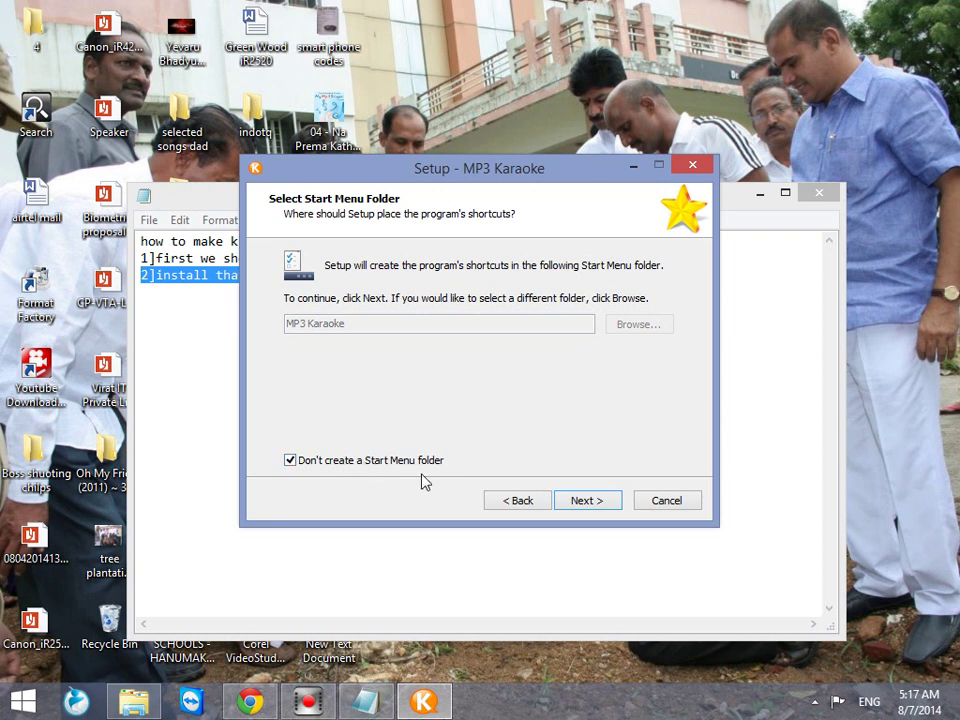
click(290, 461)
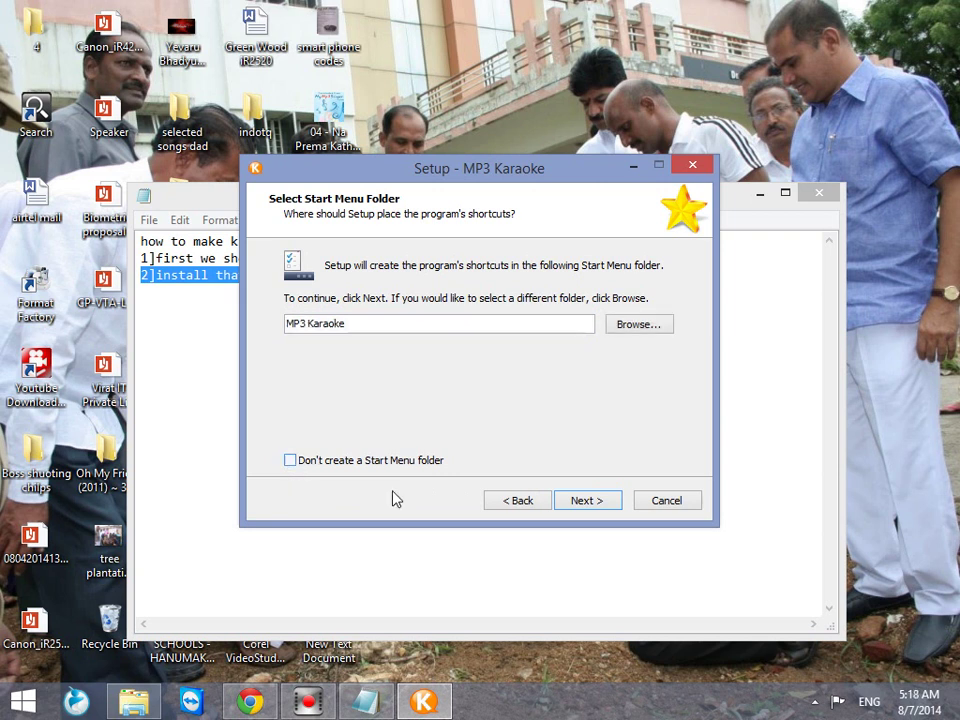
click(588, 503)
click(595, 505)
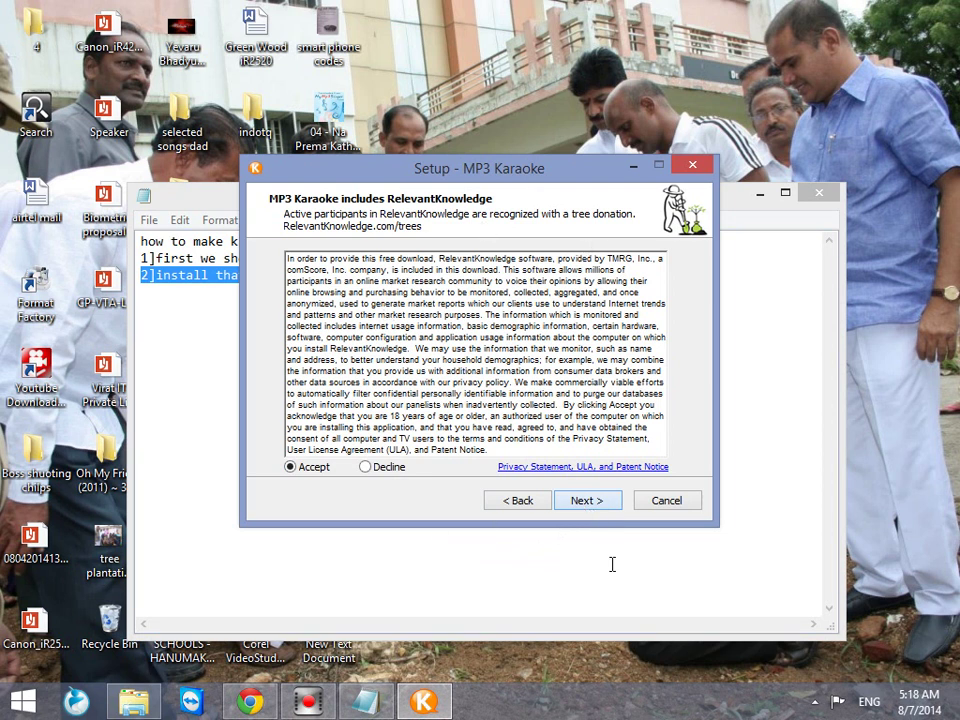
click(587, 500)
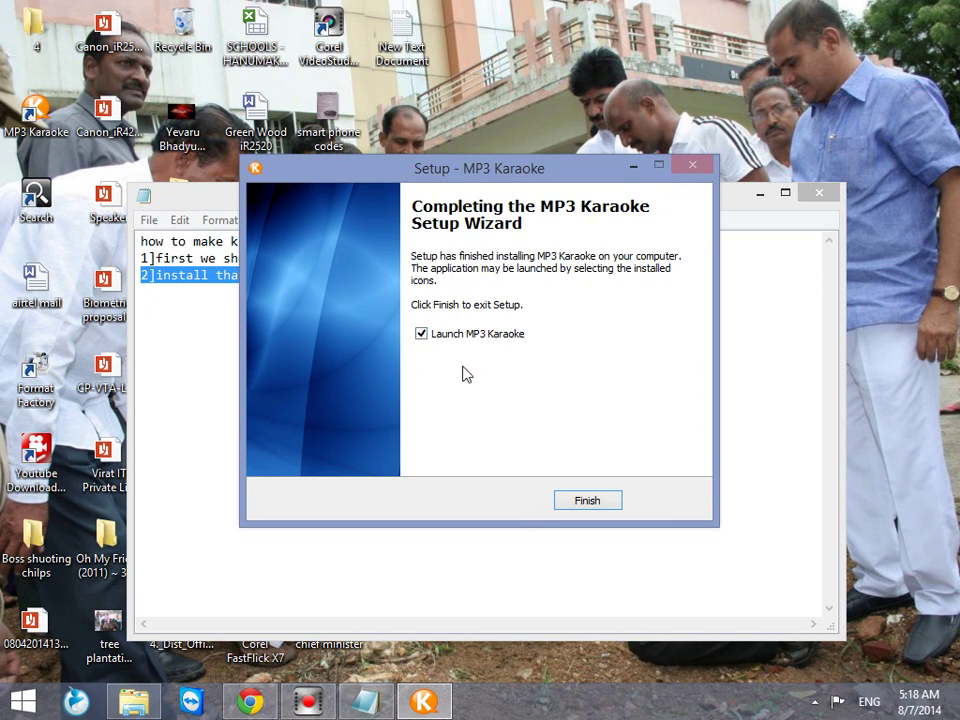
Finish setup with 'Launch MP3 Karaoke' checked so the app opens.
click(586, 502)
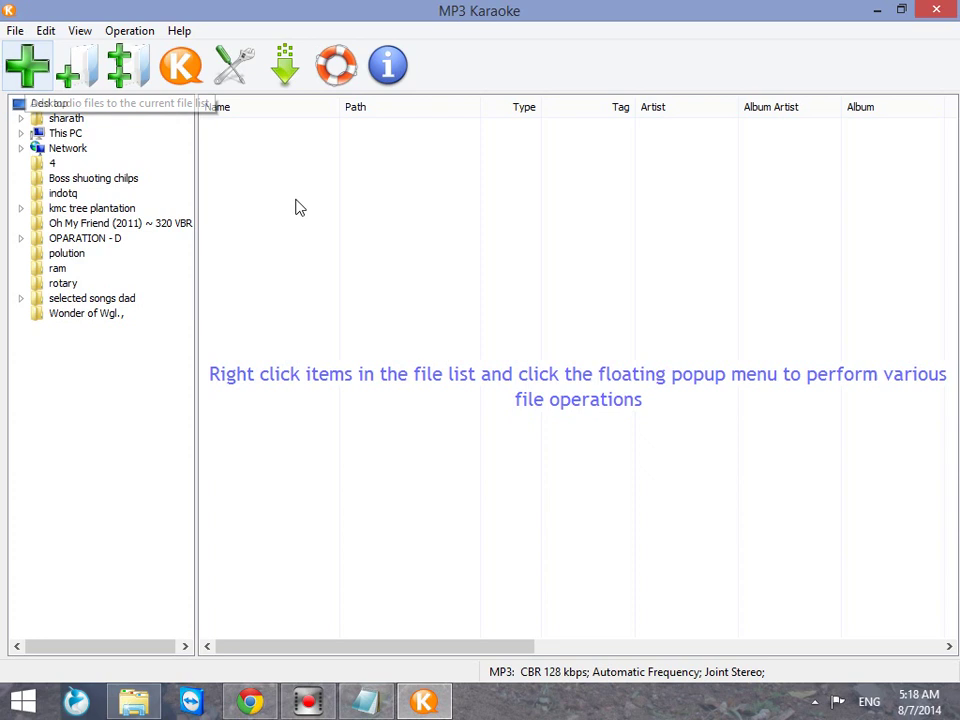
Add '07 - Maa Daddy Pockets' to the file list and select its row.
click(35, 68)
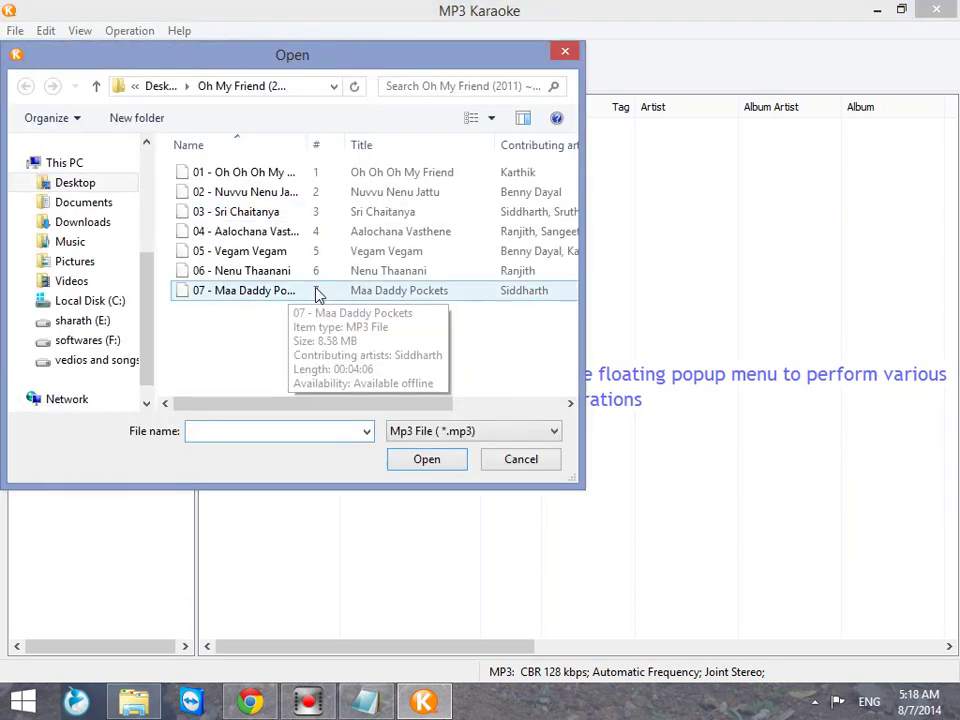
click(260, 293)
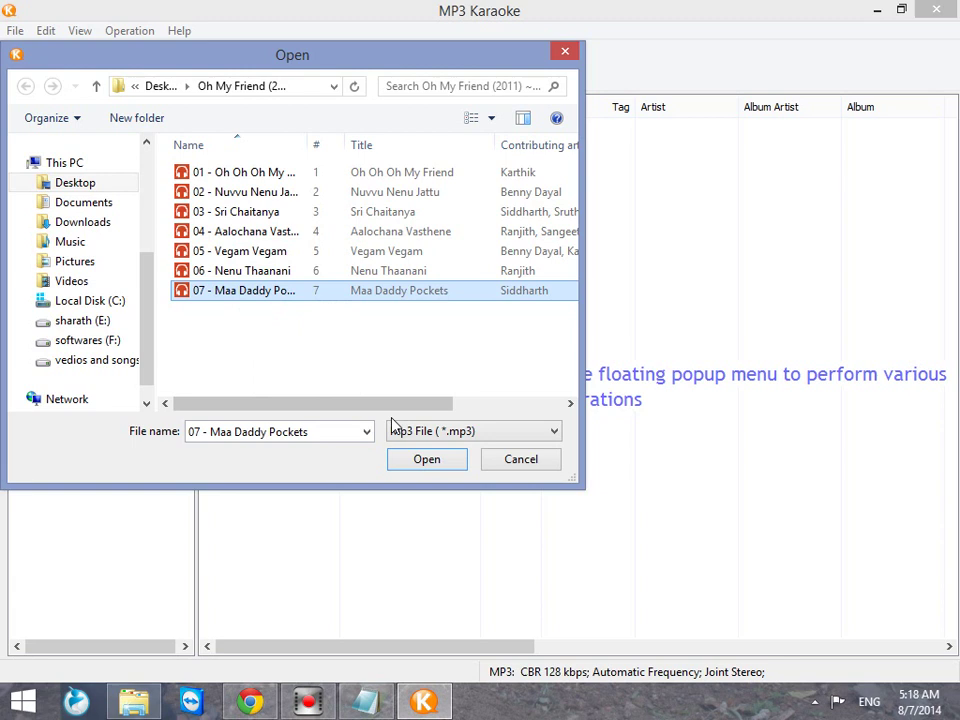
click(444, 476)
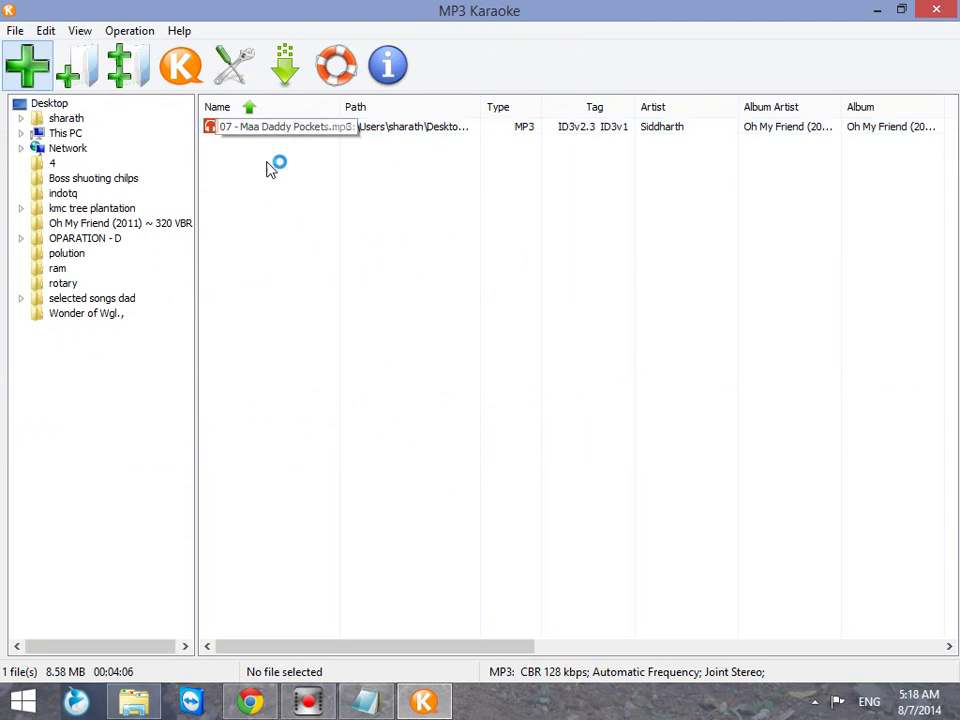
click(285, 127)
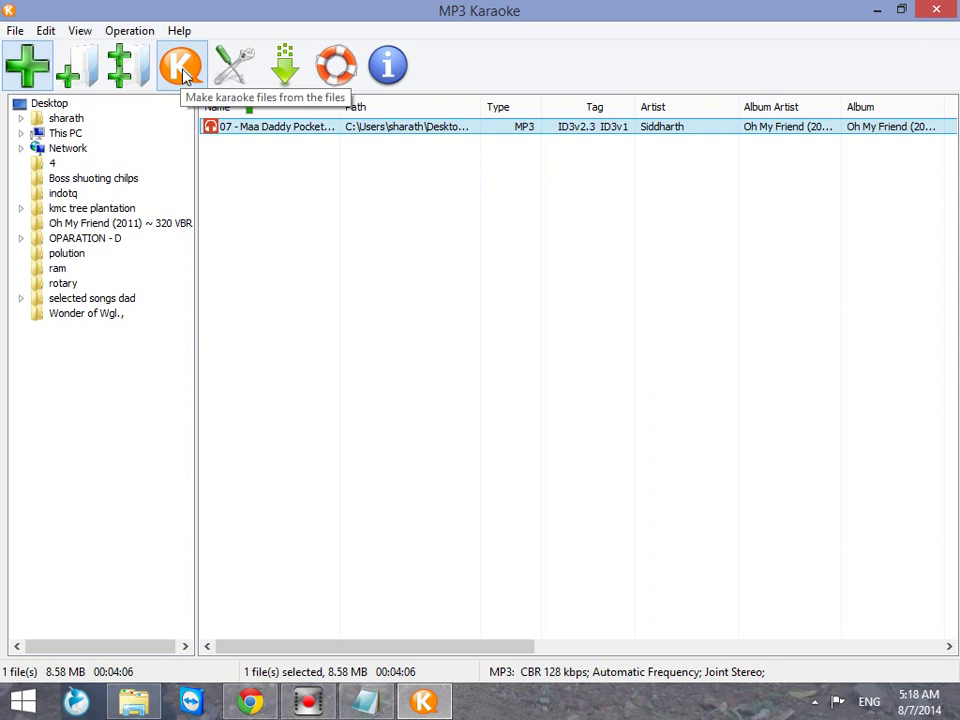
Make the karaoke MP3 from the song and open the Music output folder.
click(183, 72)
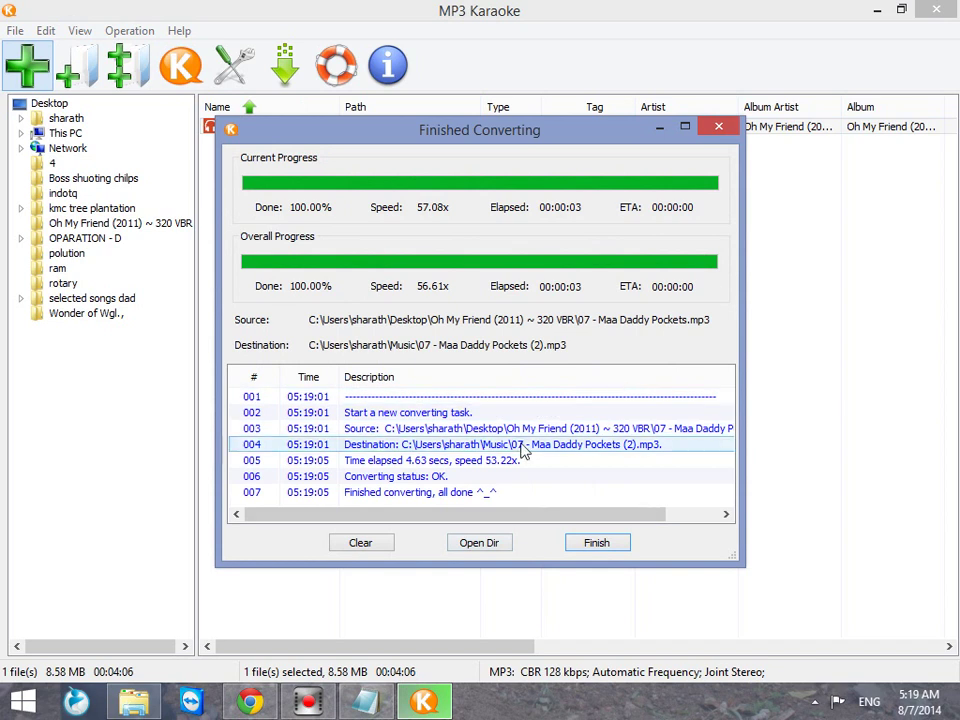
click(490, 548)
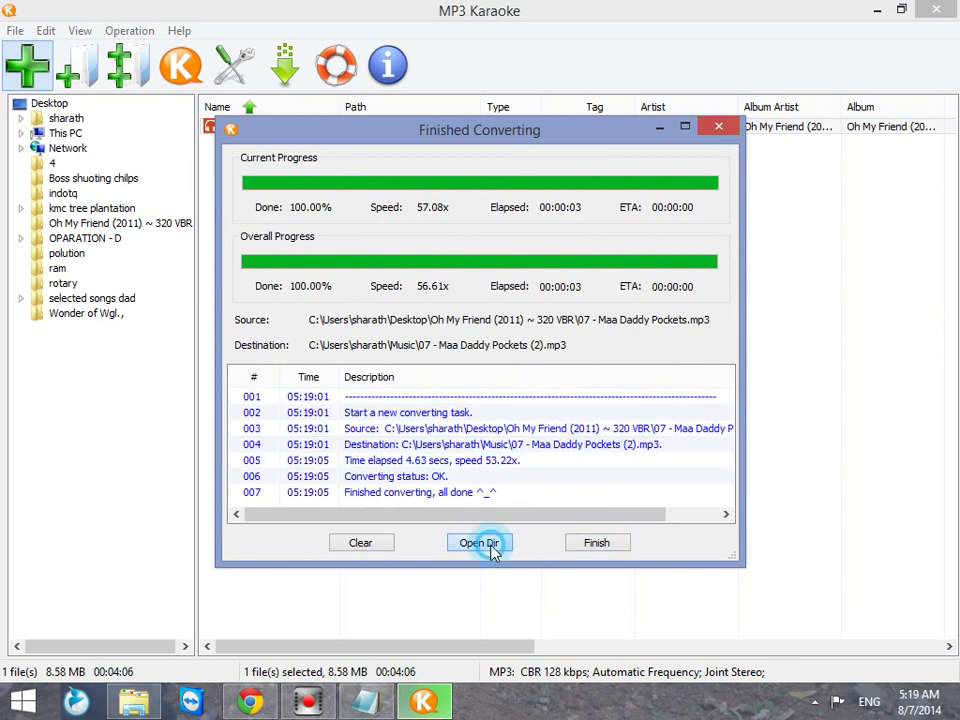